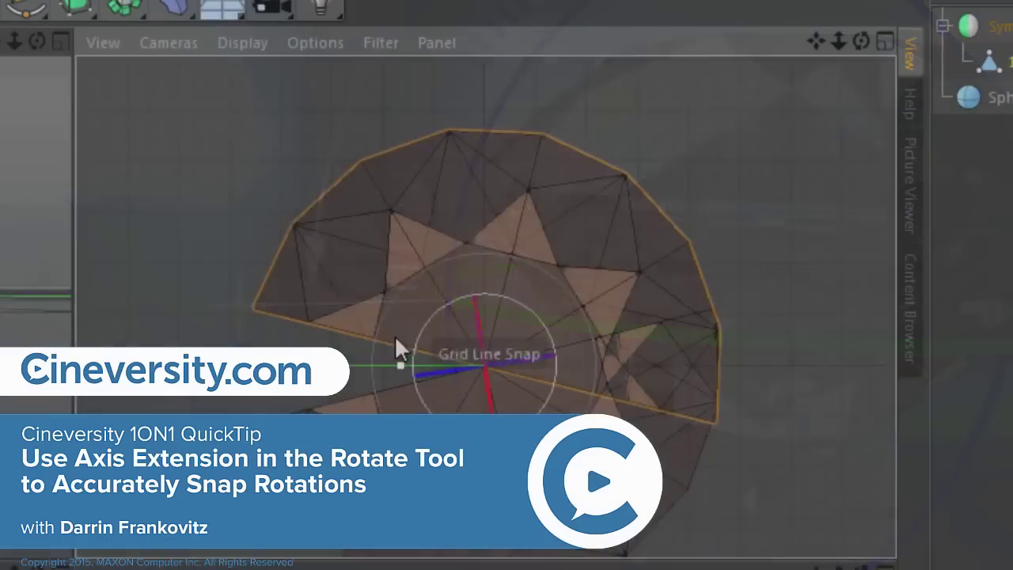
# Step: Rotate the diamond and hemisphere from snapped points, then enable the Symmetry object's mirroring
pyautogui.moveTo(394, 334); pyautogui.dragTo(153, 361)
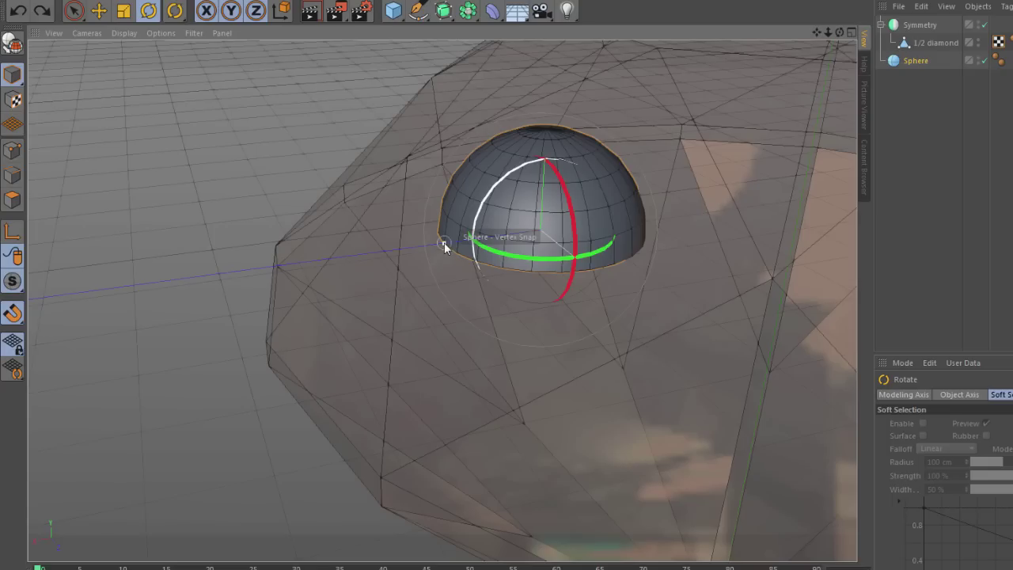
pyautogui.moveTo(446, 242); pyautogui.dragTo(444, 391)
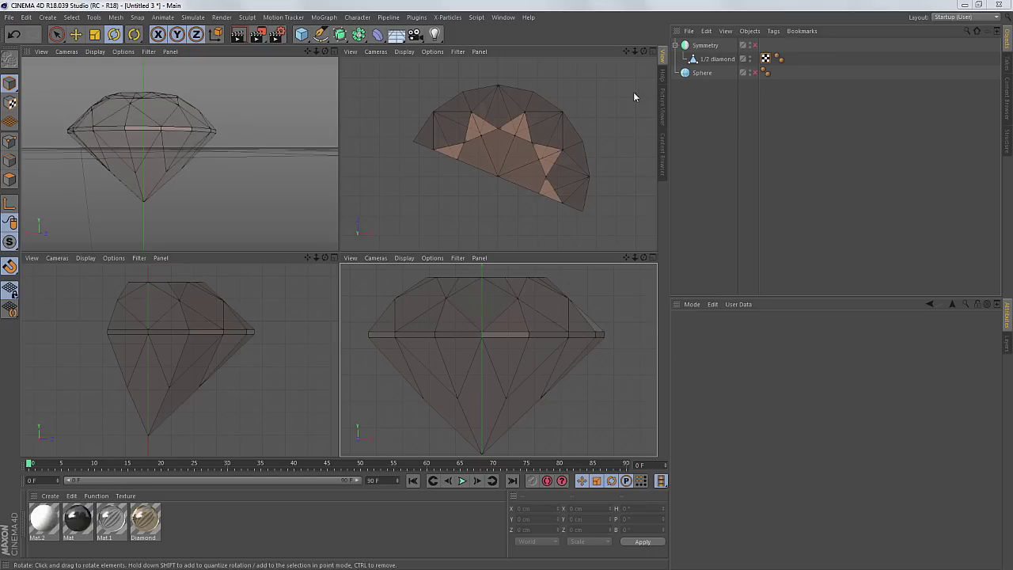
pyautogui.click(753, 46)
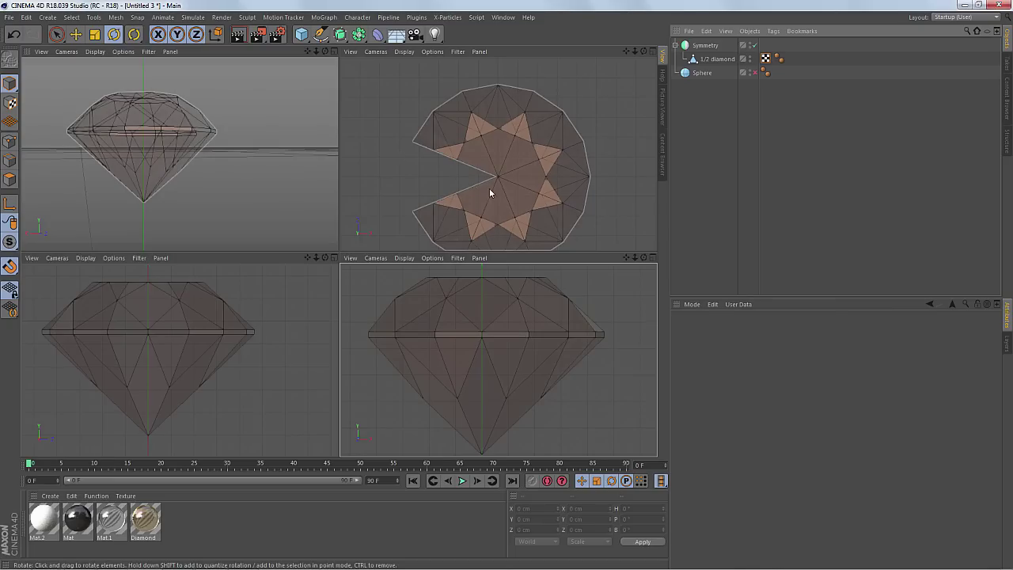
# Step: Select the 1/2 diamond and Symmetry objects in turn to inspect them
pyautogui.click(714, 60)
pyautogui.press('e')
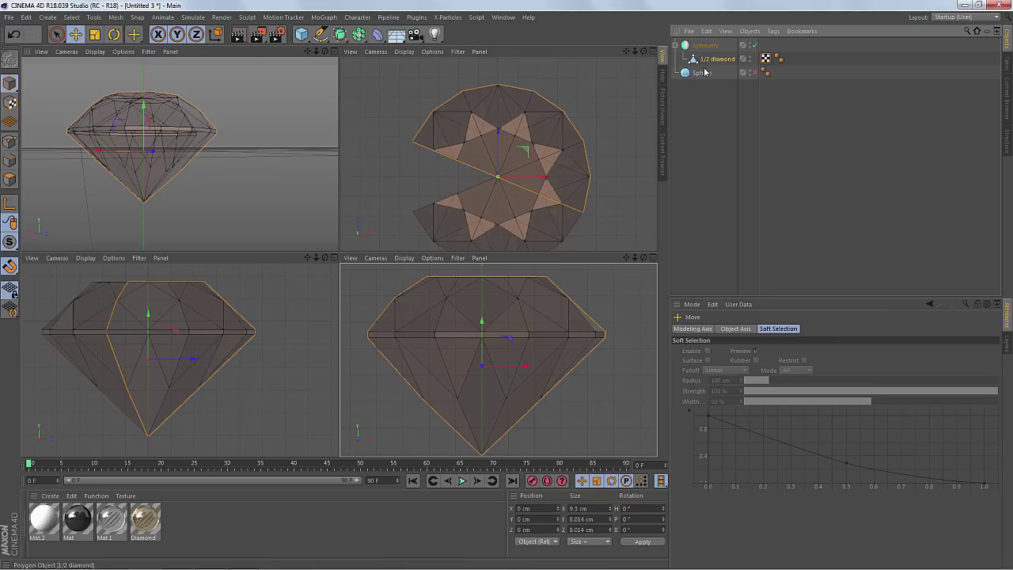
pyautogui.click(705, 46)
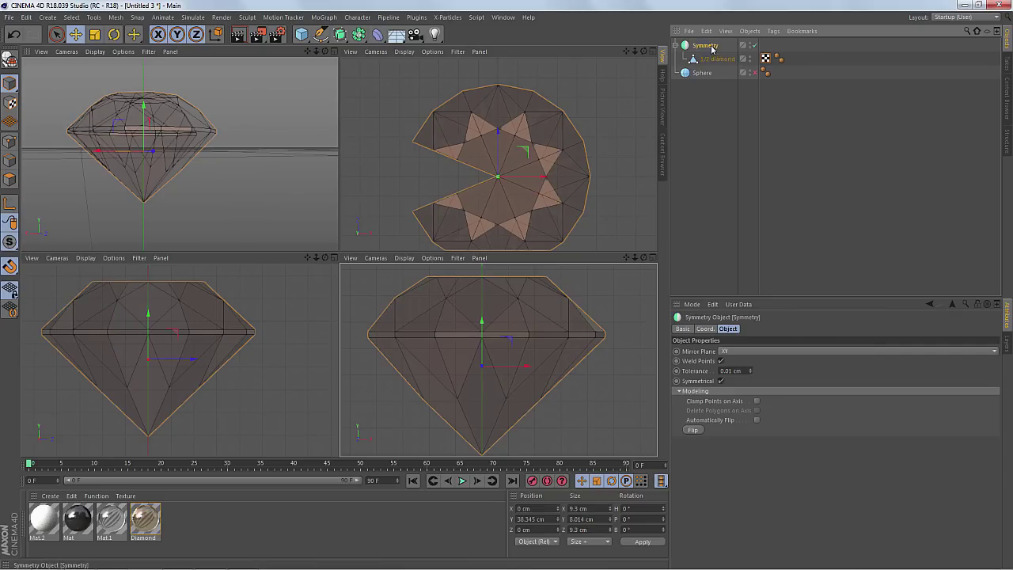
pyautogui.click(716, 60)
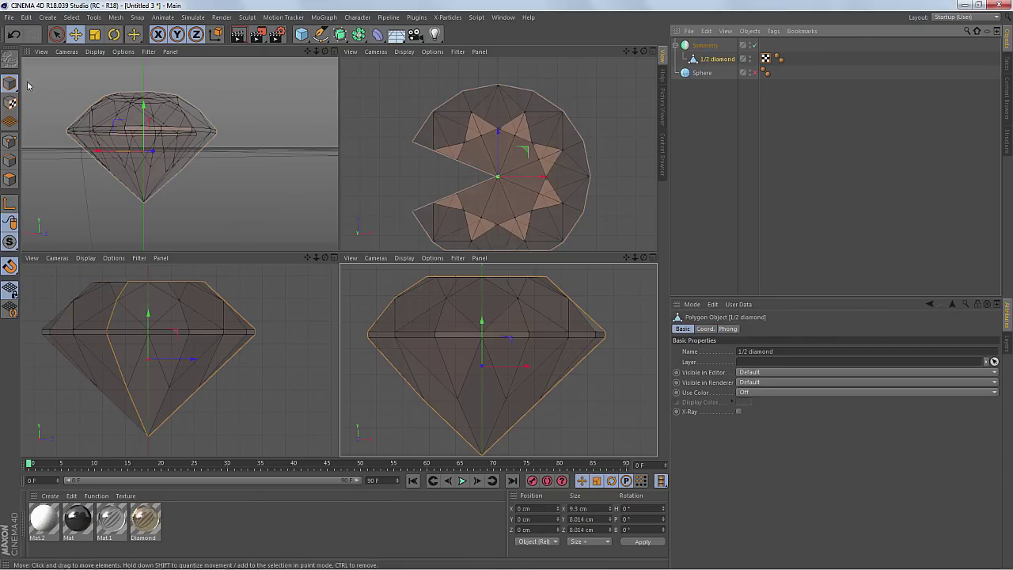
# Step: Rotate the half-diamond freely to about 28.2°
pyautogui.press('r')
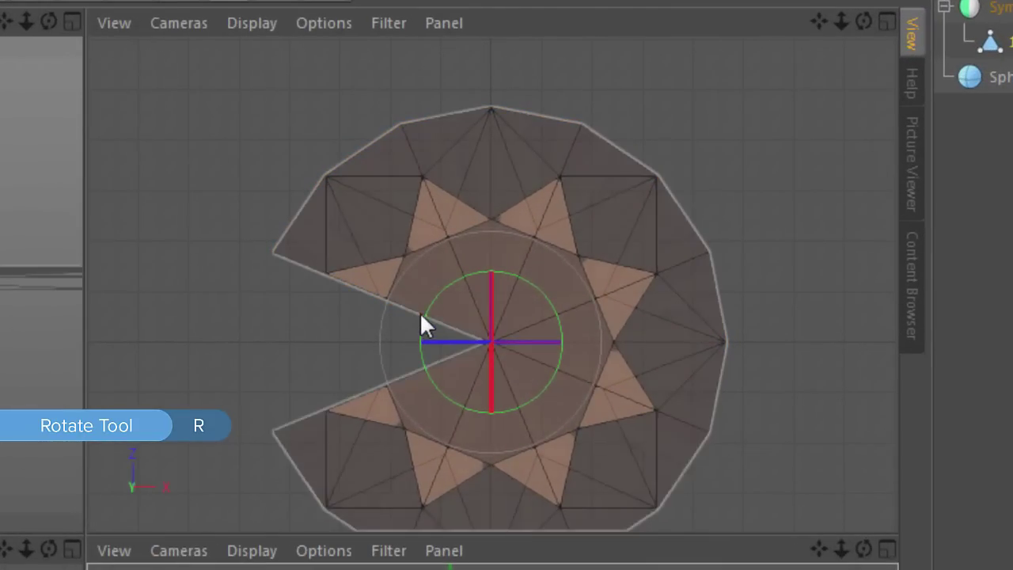
pyautogui.moveTo(441, 281); pyautogui.dragTo(437, 285)
pyautogui.moveTo(423, 333); pyautogui.dragTo(378, 318)
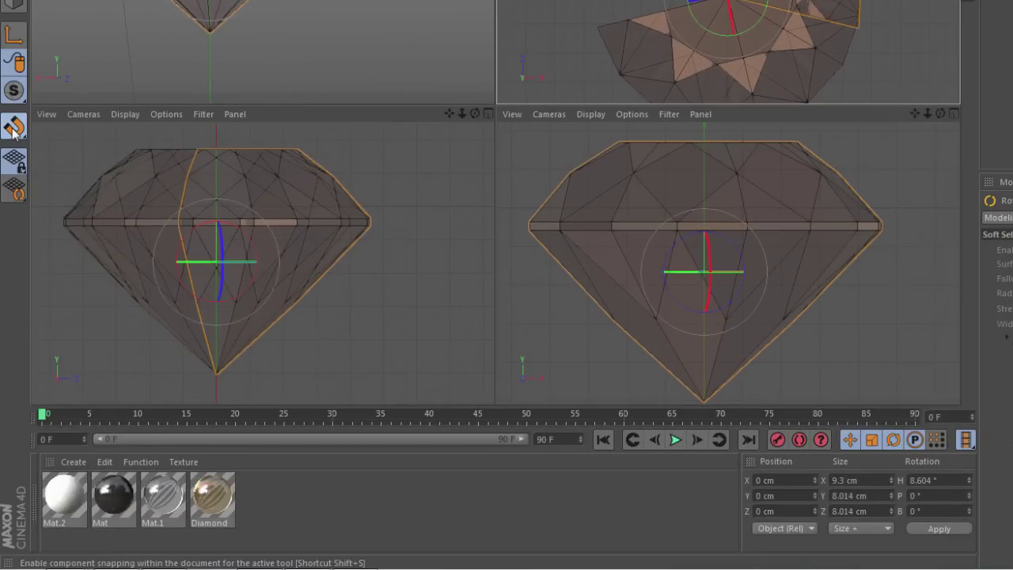
# Step: Turn on snapping and retry rotating the half-diamond with grid snapping
pyautogui.click(13, 129)
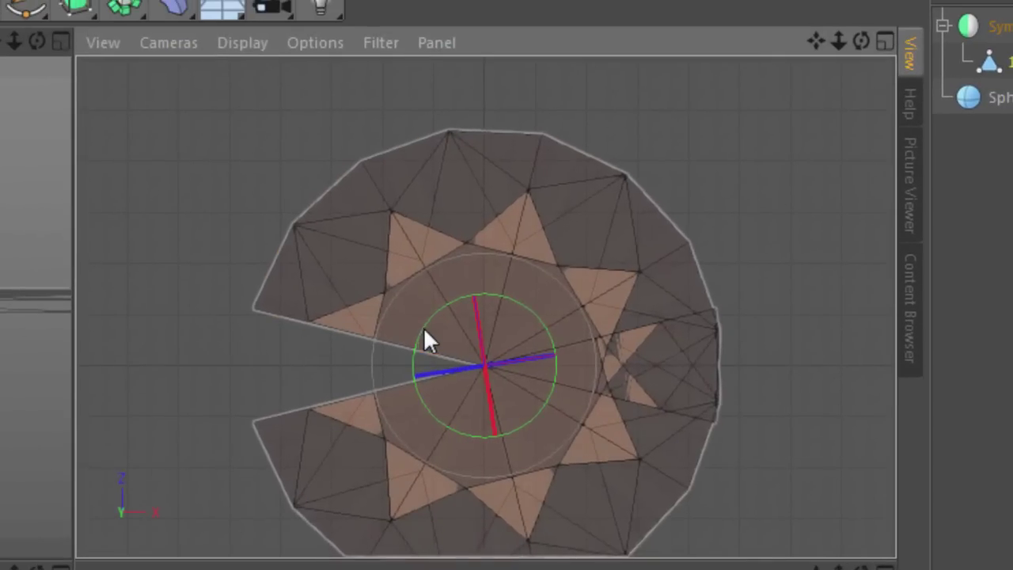
pyautogui.click(515, 204)
pyautogui.moveTo(423, 330); pyautogui.dragTo(374, 413)
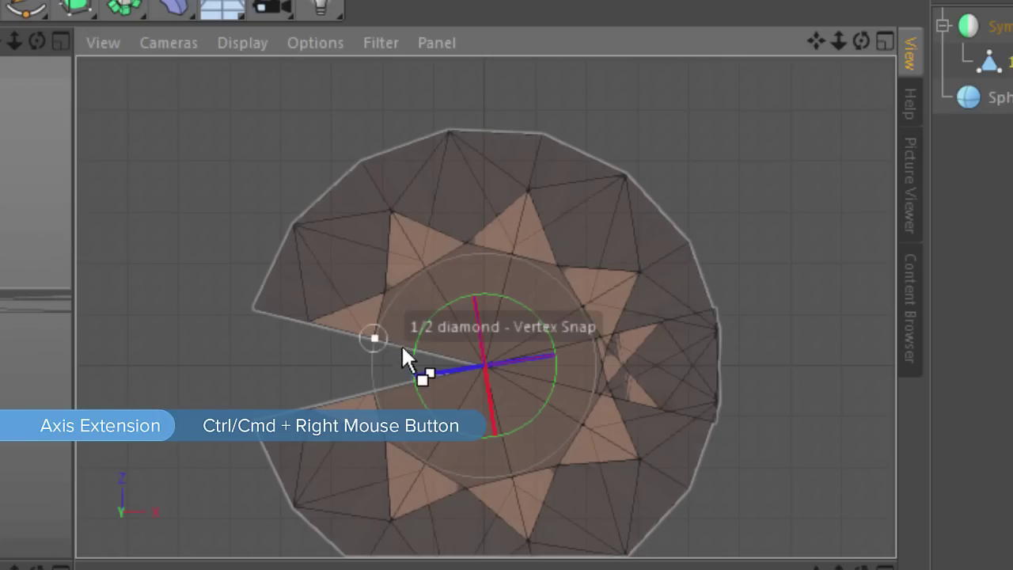
# Step: Extend the rotation axis to the wedge vertices and rotate the half-diamond 22.5° to close the gap
pyautogui.moveTo(401, 345); pyautogui.dragTo(416, 357)
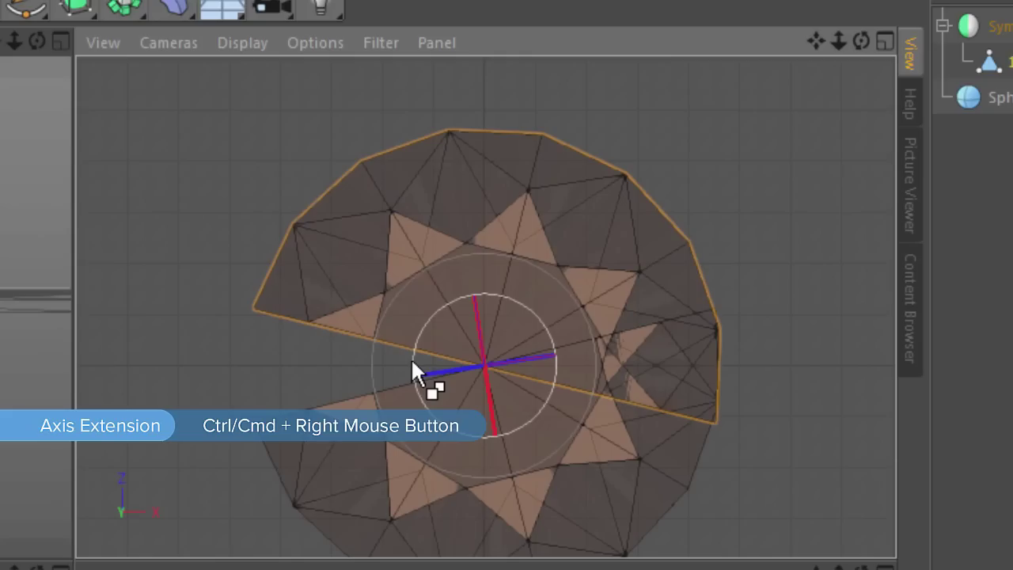
pyautogui.keyDown('ctrl'); pyautogui.rightClick(410, 356); pyautogui.keyUp('ctrl')
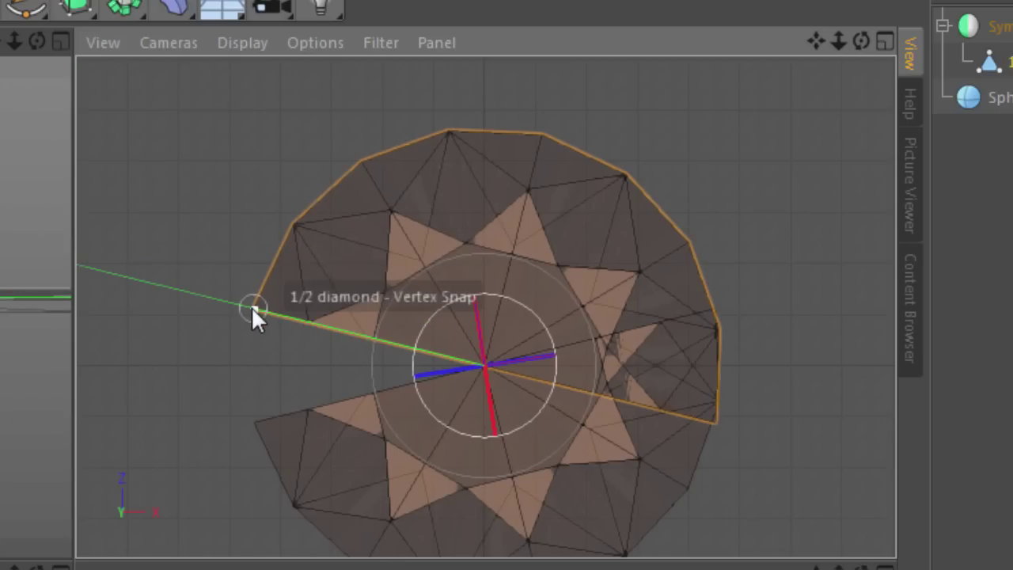
pyautogui.moveTo(254, 308); pyautogui.dragTo(152, 364)
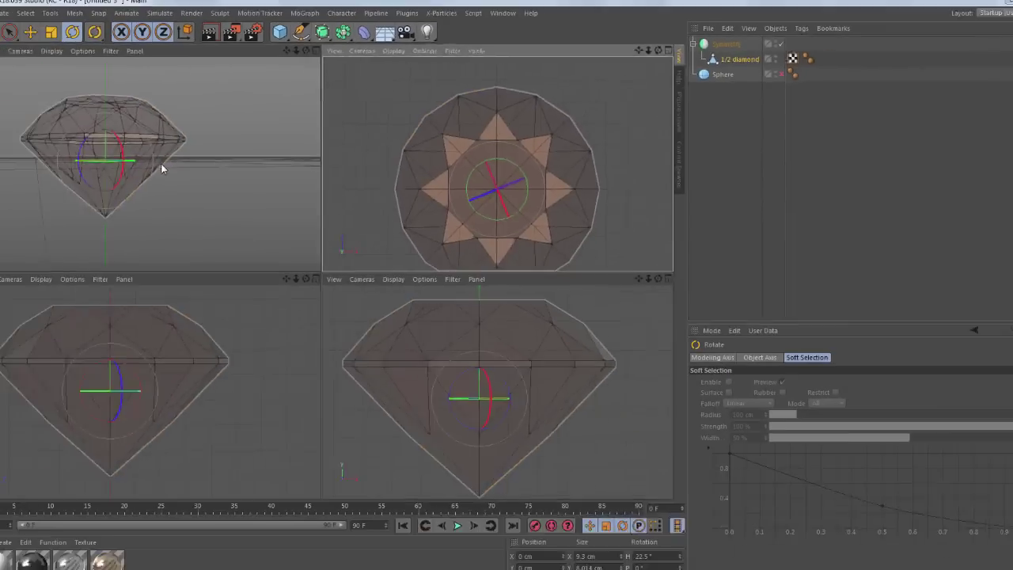
# Step: Maximize the perspective view and select a single crown facet of 1/2 diamond in Polygon mode
pyautogui.middleClick(0, 320)
pyautogui.keyDown('alt'); pyautogui.moveTo(250, 199); pyautogui.dragTo(380, 237); pyautogui.keyUp('alt')
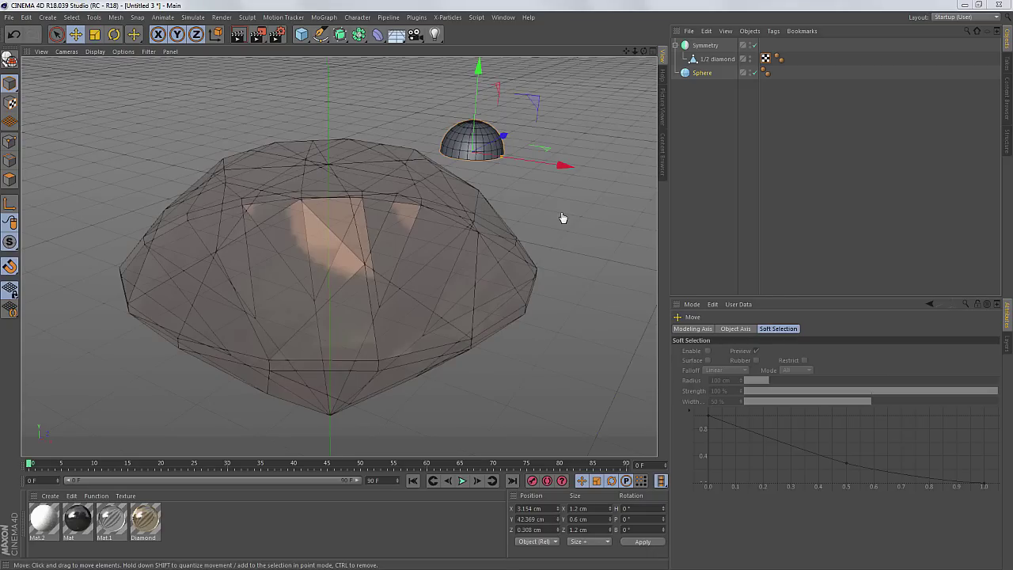
pyautogui.keyDown('alt'); pyautogui.moveTo(422, 272); pyautogui.dragTo(424, 247); pyautogui.keyUp('alt')
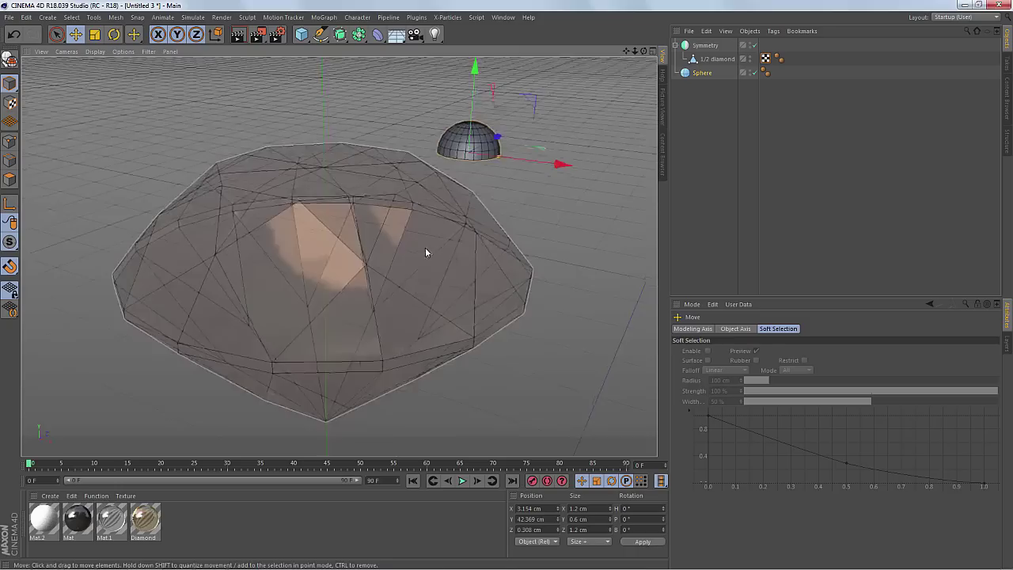
pyautogui.click(716, 58)
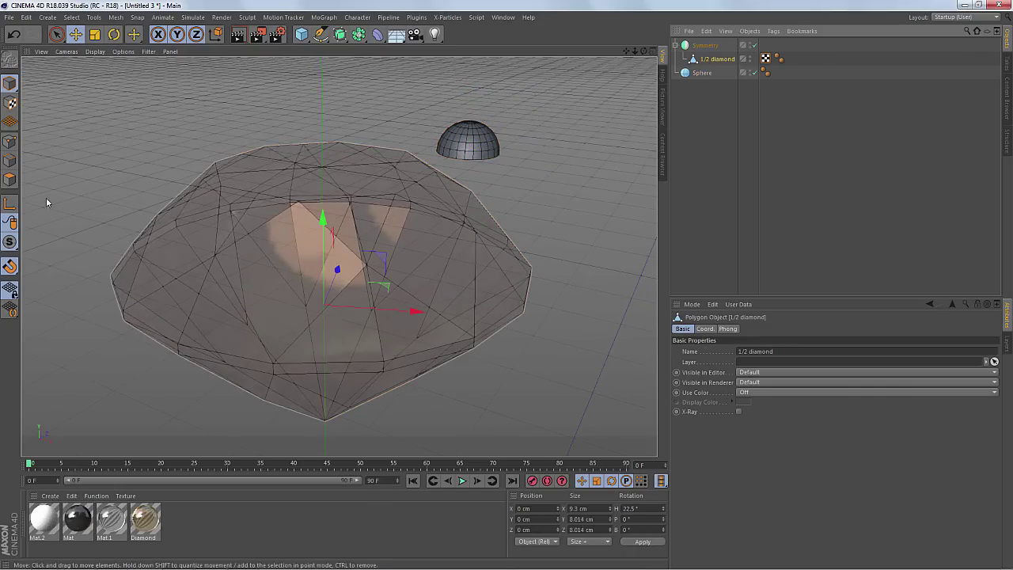
pyautogui.click(10, 180)
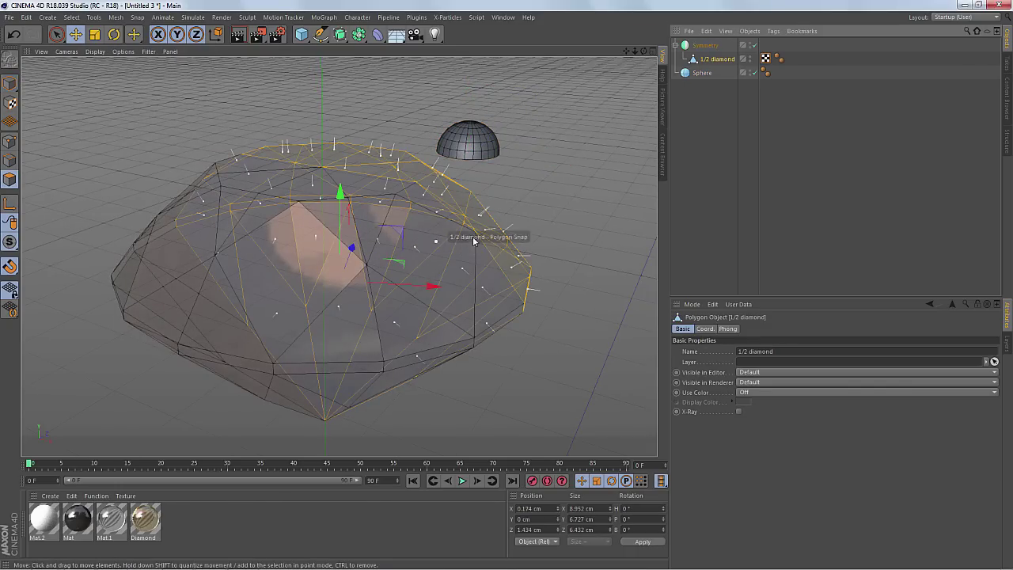
pyautogui.keyDown('alt'); pyautogui.moveTo(472, 236); pyautogui.dragTo(531, 267); pyautogui.keyUp('alt')
pyautogui.click(470, 267)
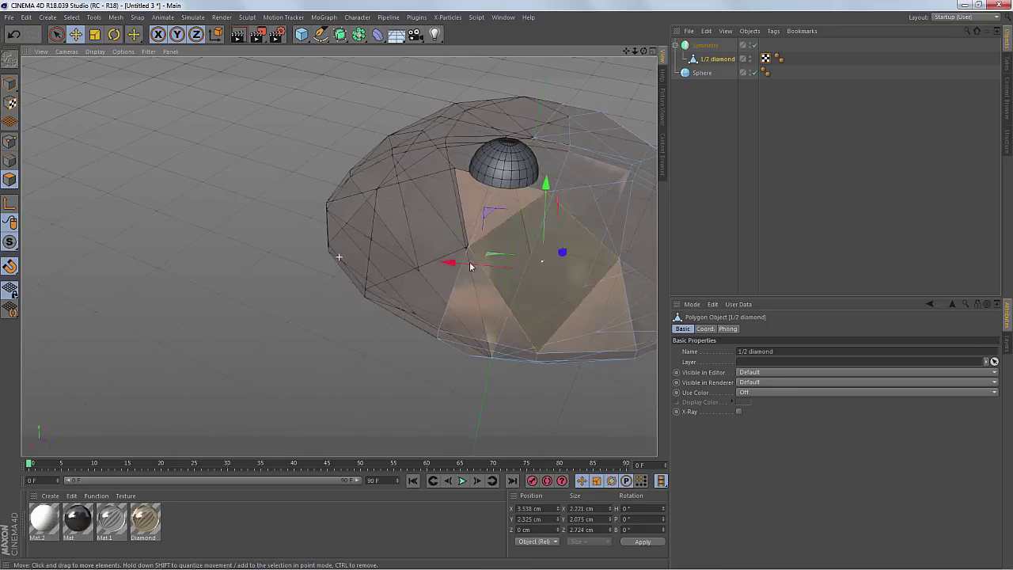
pyautogui.keyDown('alt'); pyautogui.moveTo(469, 267); pyautogui.dragTo(380, 198); pyautogui.keyUp('alt')
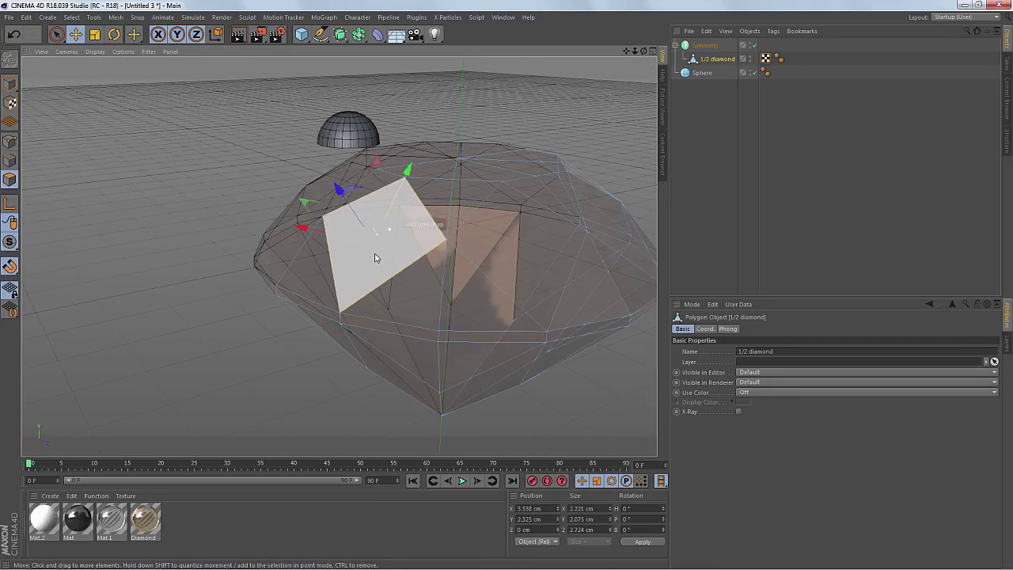
pyautogui.keyDown('alt'); pyautogui.moveTo(382, 231); pyautogui.dragTo(418, 228); pyautogui.keyUp('alt')
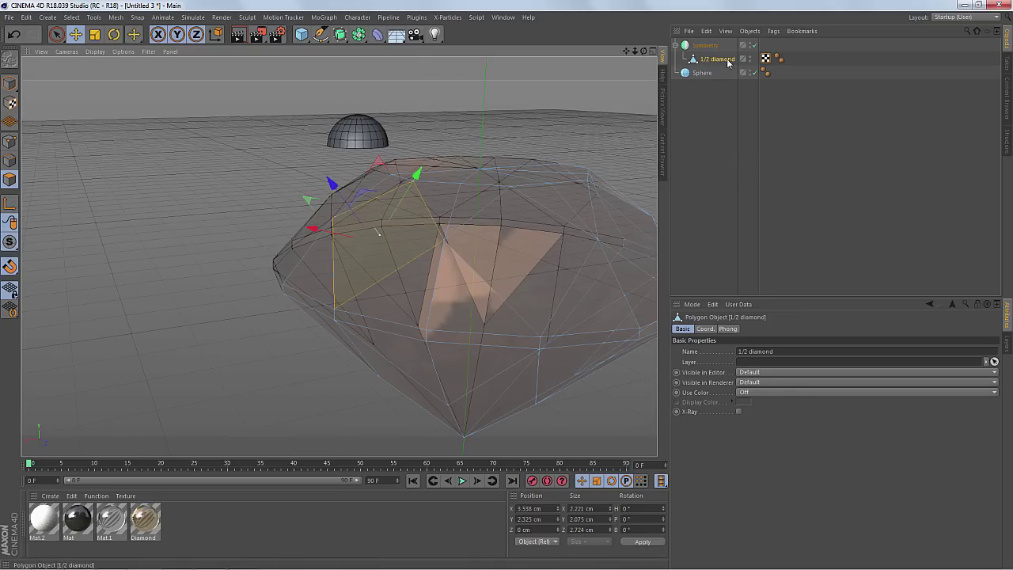
# Step: Select the Sphere, toggle Workplane Snap, and snap the hemisphere onto a facet-edge midpoint
pyautogui.click(701, 73)
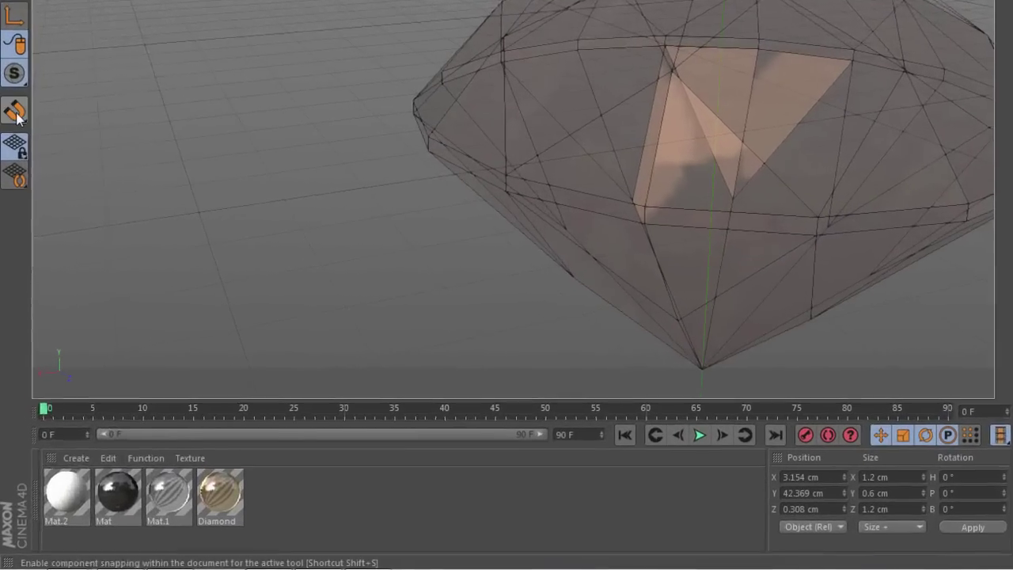
pyautogui.click(10, 268)
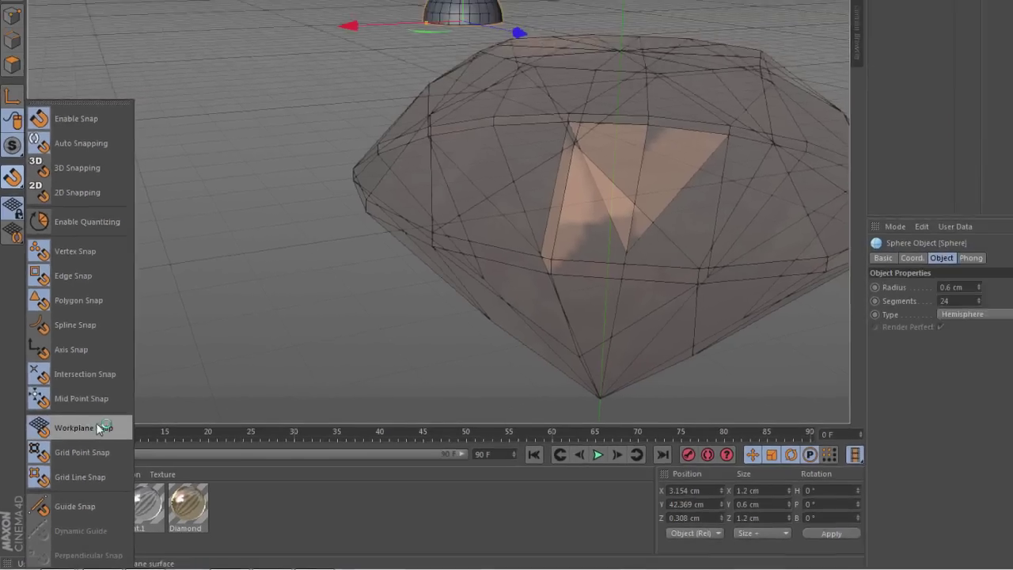
pyautogui.click(112, 396)
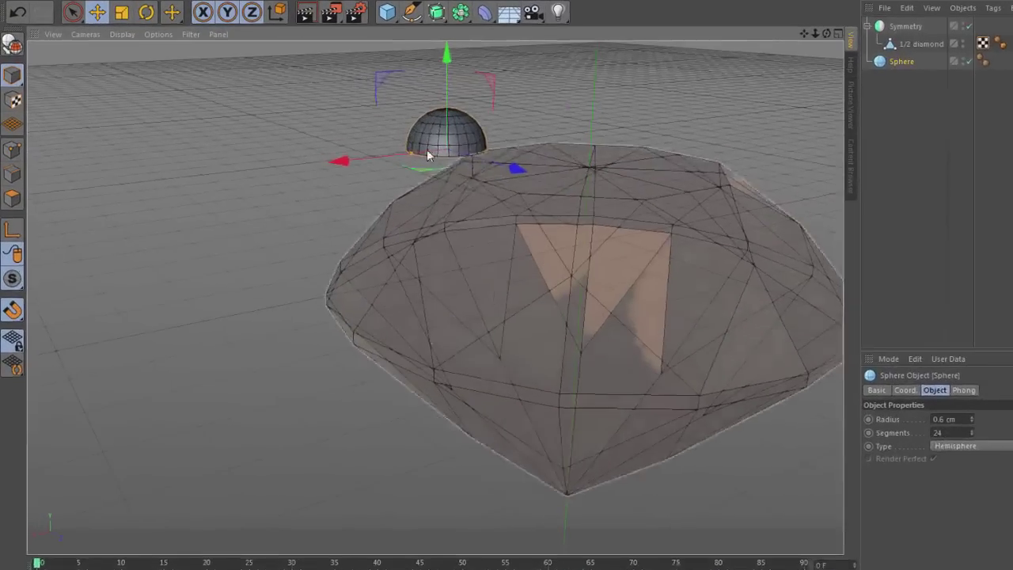
pyautogui.moveTo(354, 142); pyautogui.dragTo(378, 236)
pyautogui.moveTo(492, 272); pyautogui.dragTo(406, 201)
# Step: Tilt the hemisphere about 57° around its rim vertex toward the facet below
pyautogui.press('r')
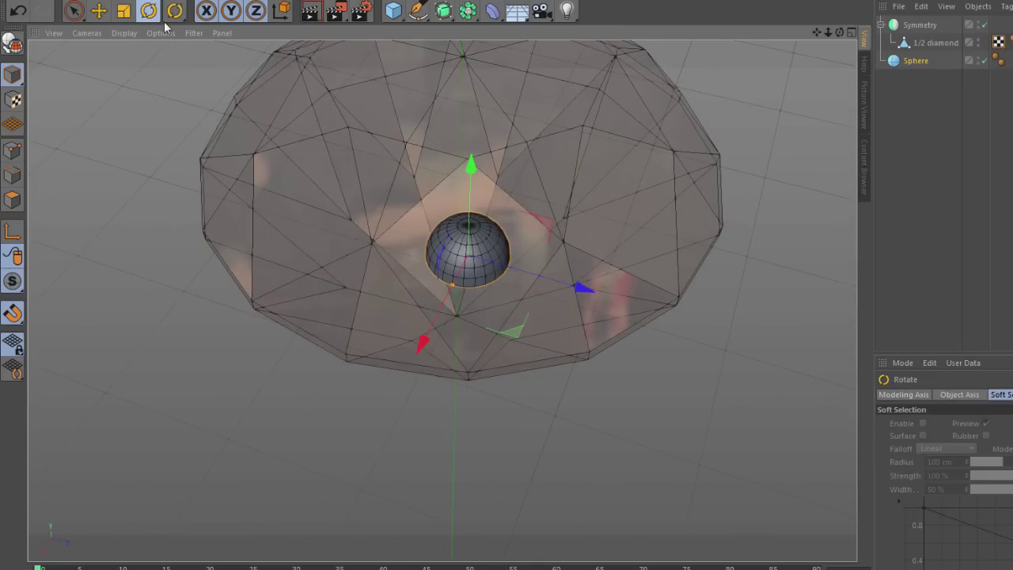
pyautogui.scroll(6, 488, 316)
pyautogui.scroll(-1, 543, 288)
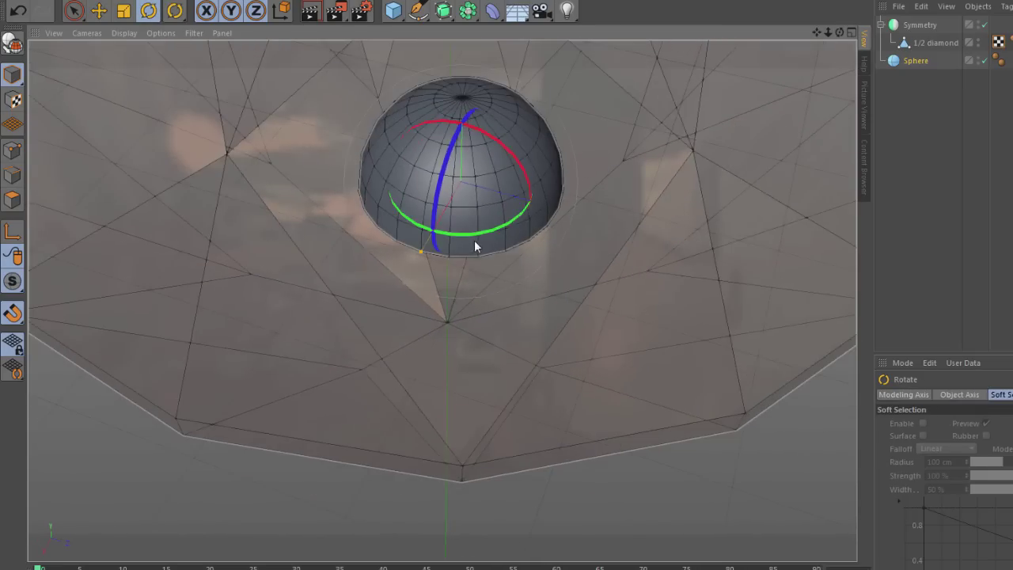
pyautogui.keyDown('alt'); pyautogui.moveTo(475, 245); pyautogui.dragTo(490, 200); pyautogui.keyUp('alt')
pyautogui.hotkey('ctrl', 'z')
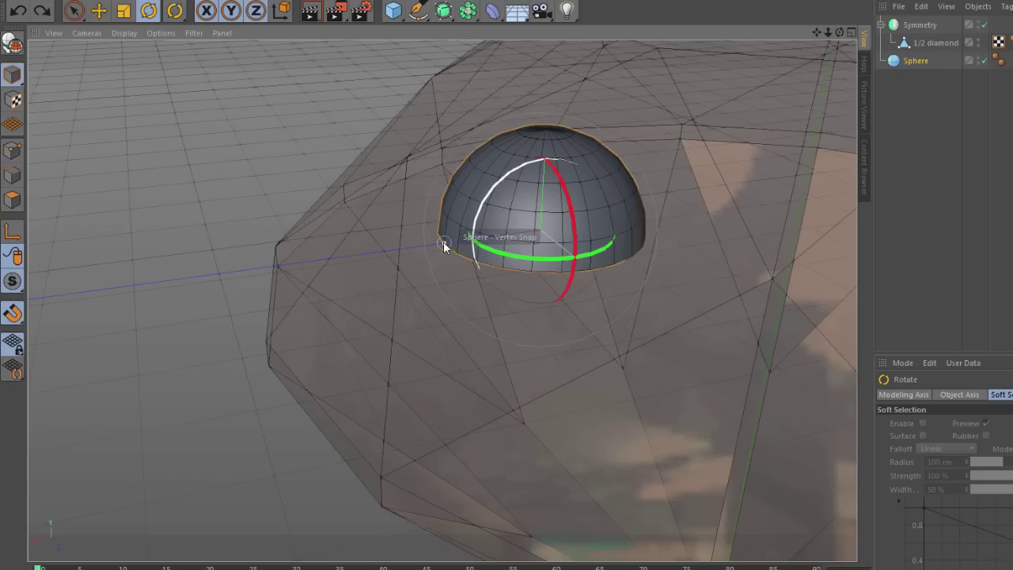
pyautogui.moveTo(445, 242); pyautogui.dragTo(384, 475)
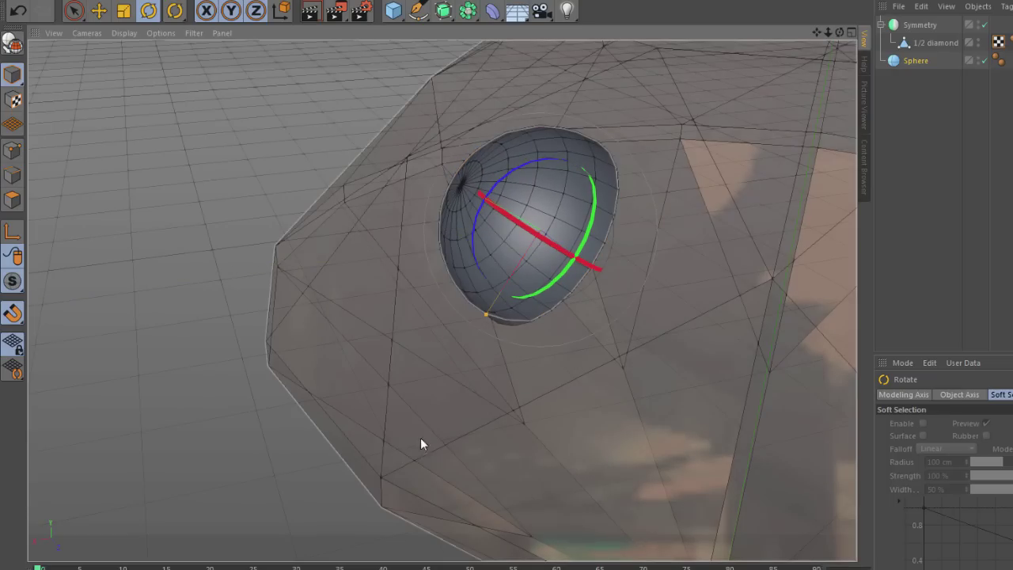
pyautogui.keyDown('alt'); pyautogui.moveTo(508, 304); pyautogui.dragTo(388, 291); pyautogui.keyUp('alt')
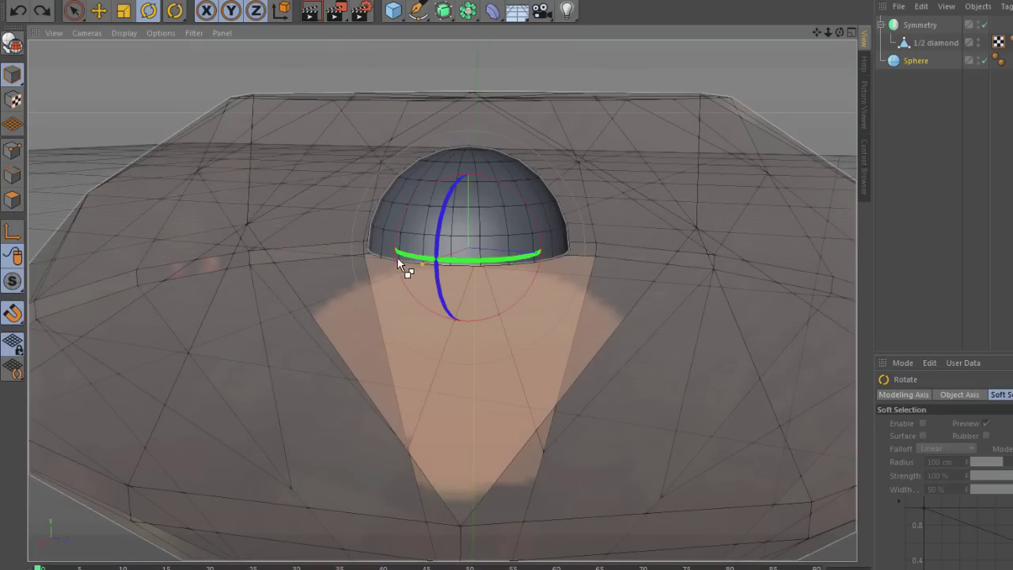
# Step: Orbit around the hemisphere and try rotating it about its green axis
pyautogui.keyDown('alt'); pyautogui.moveTo(496, 301); pyautogui.dragTo(444, 227); pyautogui.keyUp('alt')
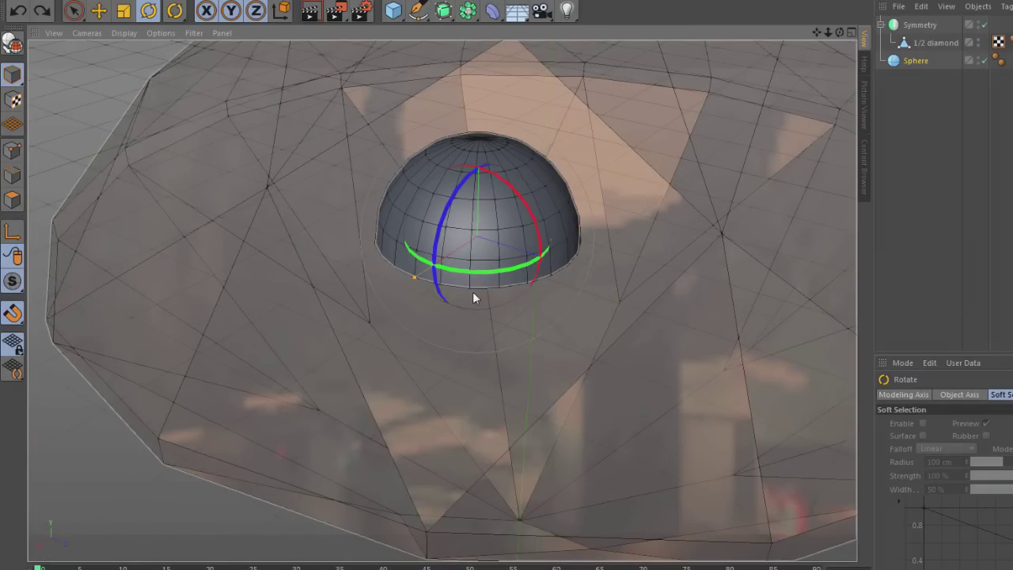
pyautogui.keyDown('alt'); pyautogui.moveTo(497, 329); pyautogui.dragTo(475, 348); pyautogui.keyUp('alt')
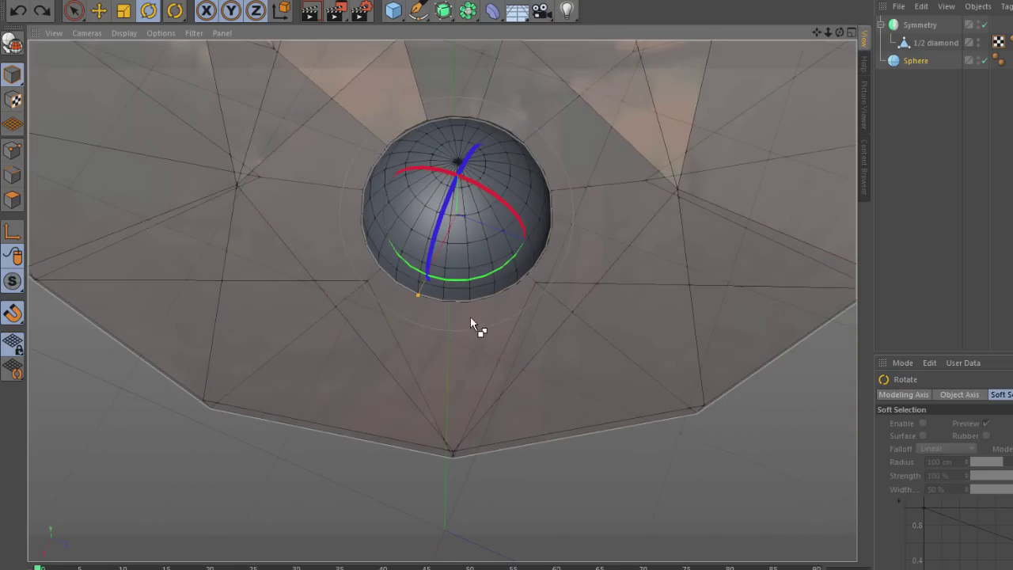
pyautogui.press('e')
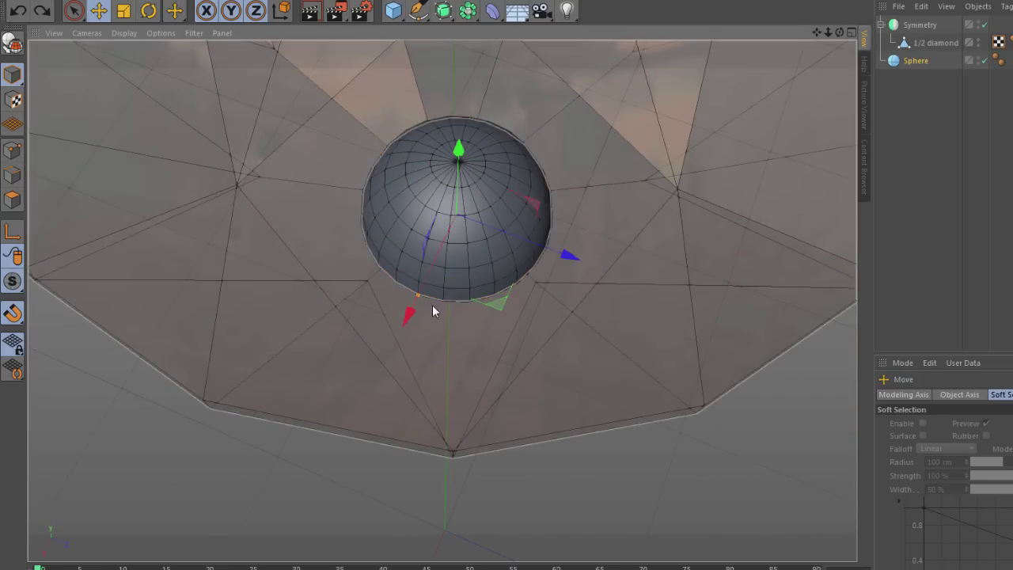
pyautogui.press('r')
pyautogui.moveTo(451, 282)
pyautogui.mouseDown()
pyautogui.moveTo(493, 283)
pyautogui.moveTo(466, 281)
pyautogui.mouseUp()
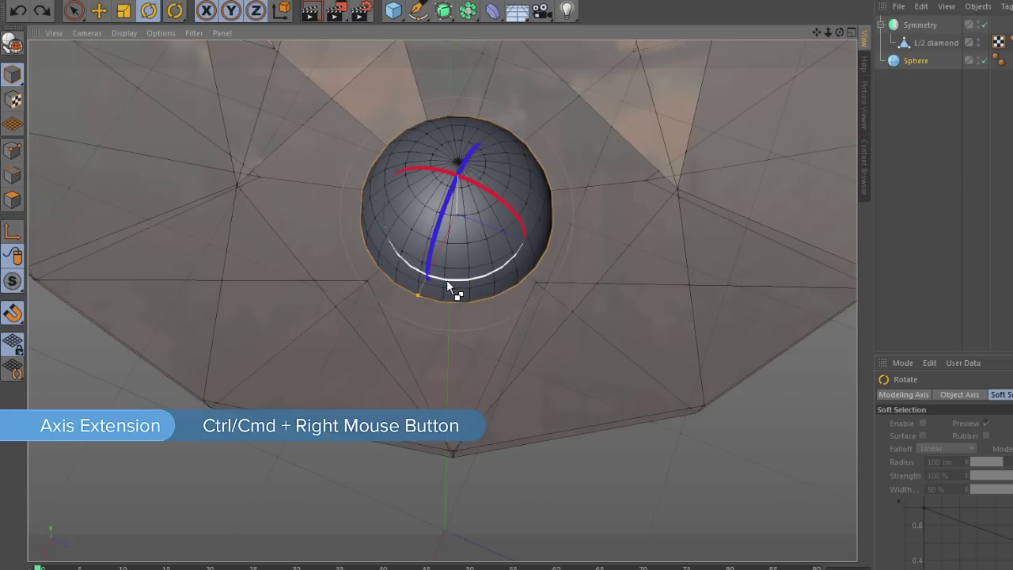
# Step: Set the pivot at the hemisphere's rim and rotate it a further 18°
pyautogui.keyDown('ctrl'); pyautogui.rightClick(430, 276); pyautogui.keyUp('ctrl')
pyautogui.moveTo(419, 295); pyautogui.dragTo(452, 448)
pyautogui.press('e')
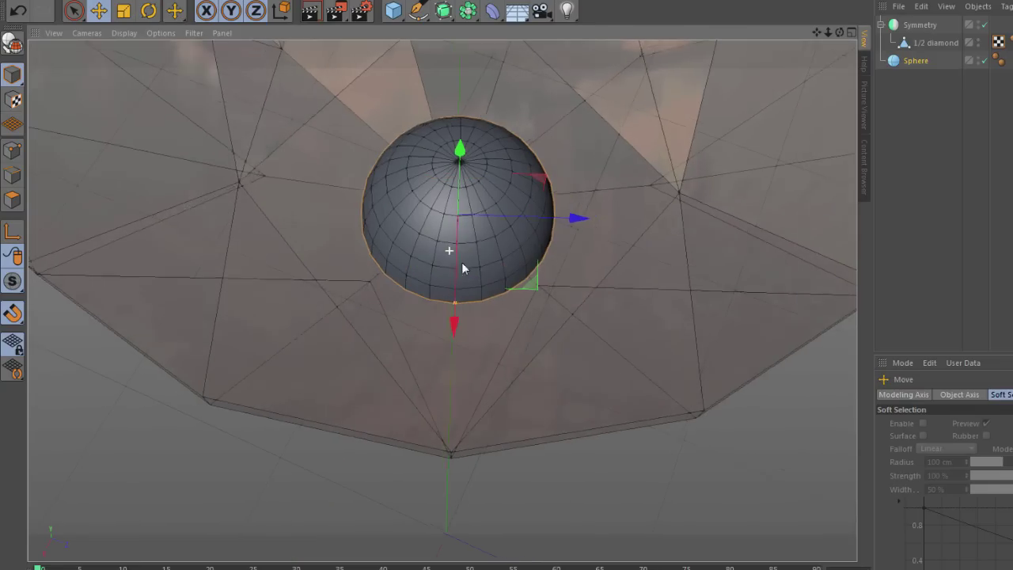
pyautogui.keyDown('alt'); pyautogui.moveTo(463, 267); pyautogui.dragTo(495, 307); pyautogui.keyUp('alt')
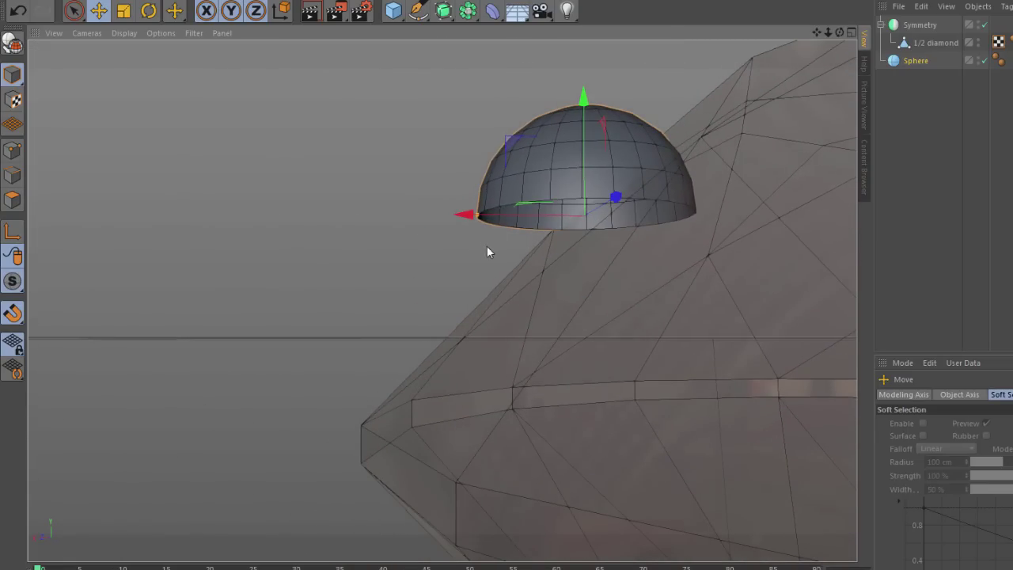
# Step: Rotate the hemisphere about 44° around its rim vertex flush onto the facet, then show four views
pyautogui.press('r')
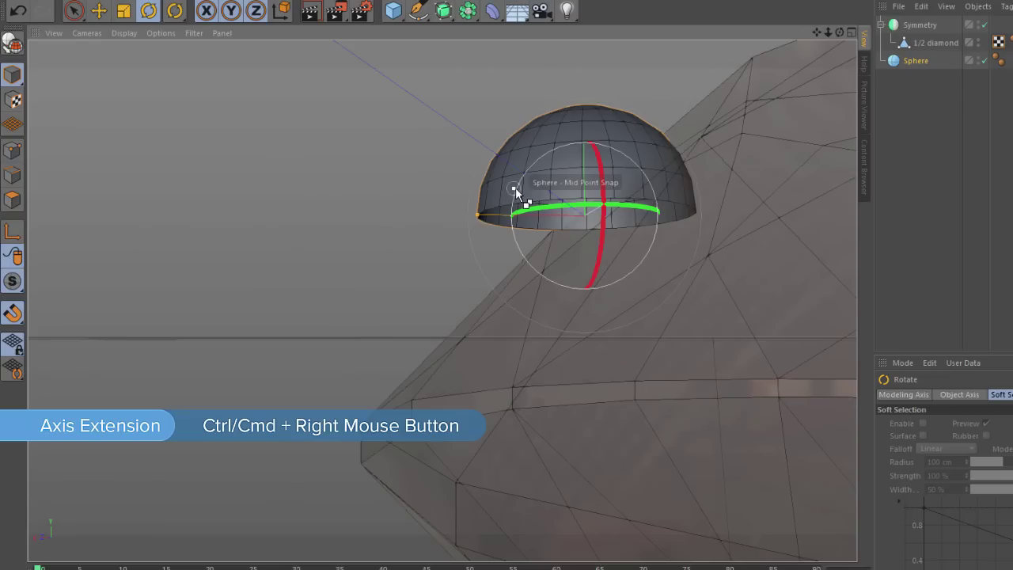
pyautogui.keyDown('ctrl'); pyautogui.rightClick(483, 215); pyautogui.keyUp('ctrl')
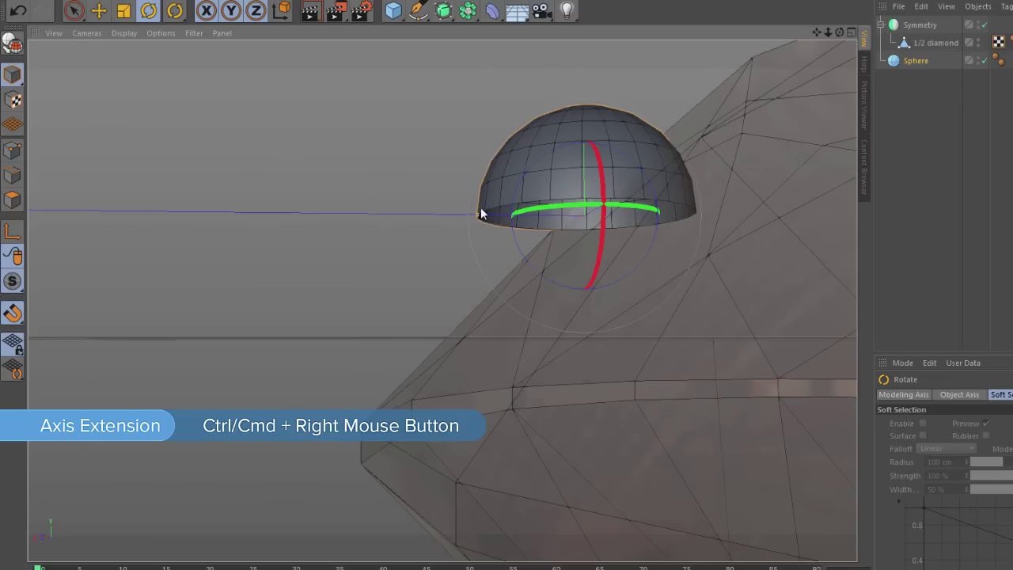
pyautogui.keyDown('alt'); pyautogui.moveTo(482, 211); pyautogui.dragTo(363, 425); pyautogui.keyUp('alt')
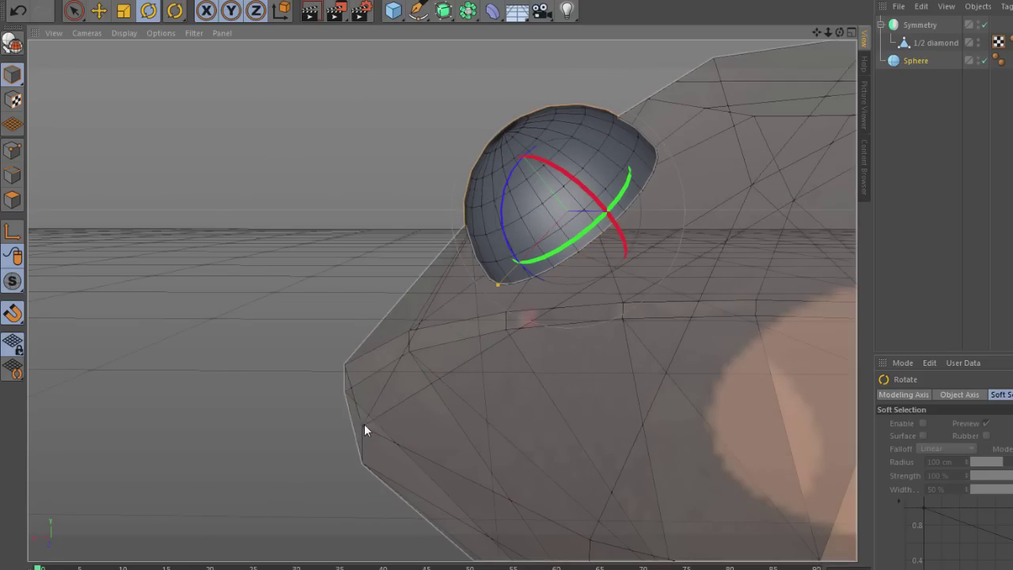
pyautogui.keyDown('alt'); pyautogui.moveTo(404, 384); pyautogui.dragTo(222, 220); pyautogui.keyUp('alt')
pyautogui.scroll(-5, 253, 229)
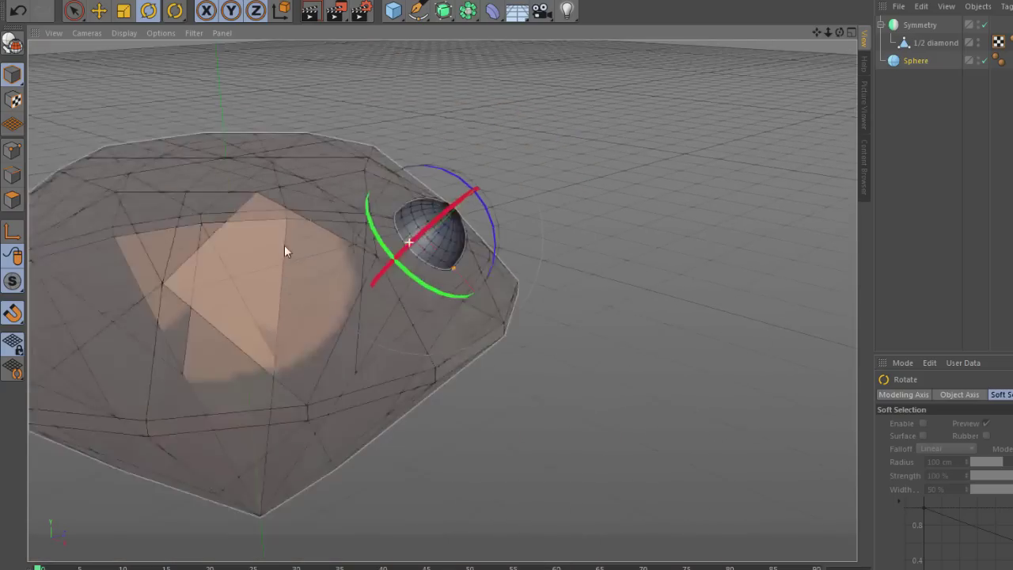
pyautogui.middleClick(420, 277)
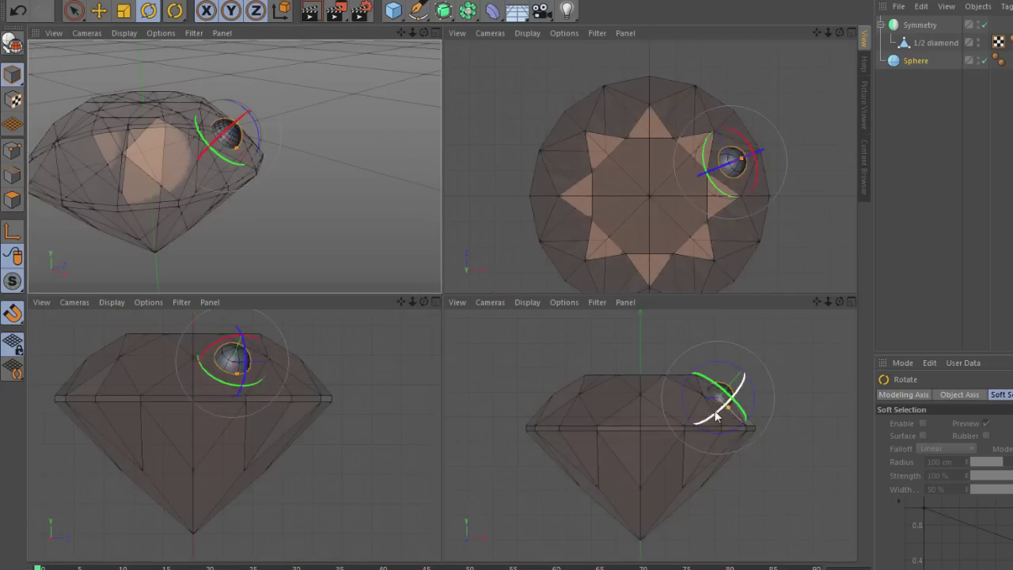
# Step: Return to a single perspective view close on the hemisphere, with the Move tool active
pyautogui.middleClick(278, 184)
pyautogui.keyDown('alt'); pyautogui.moveTo(278, 184); pyautogui.dragTo(428, 275); pyautogui.keyUp('alt')
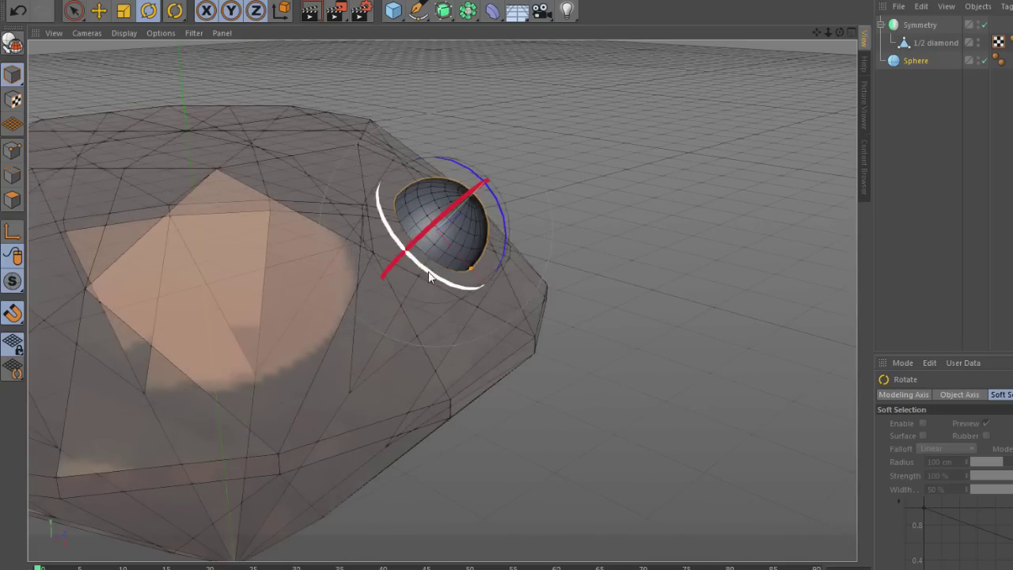
pyautogui.press('e')
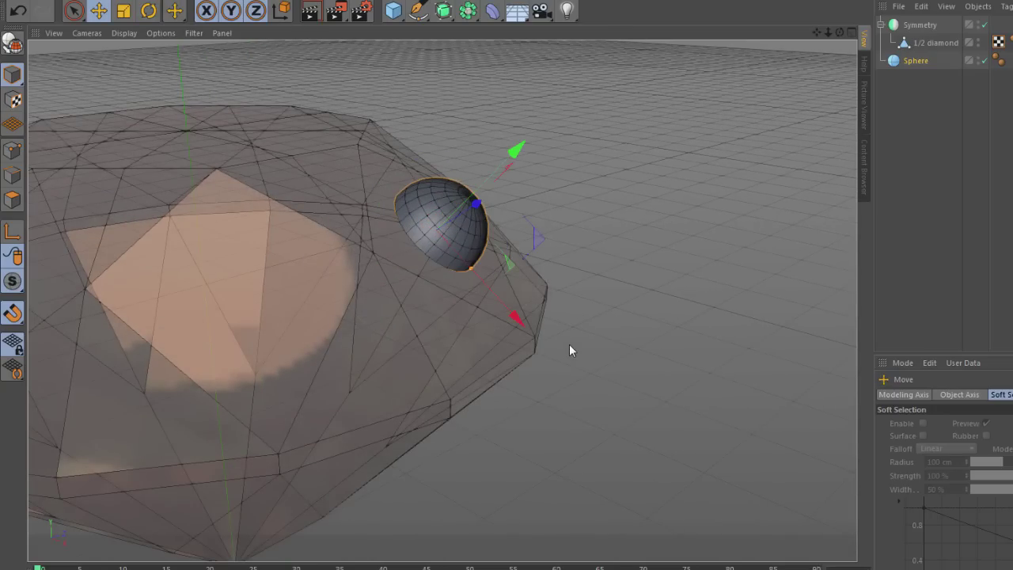